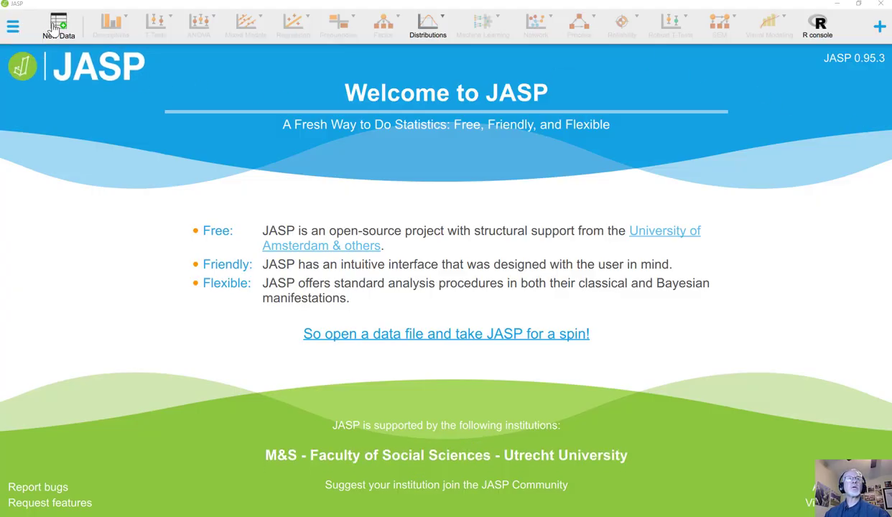
Open the Pain Thresholds example JASP file from the ANOVA category of the Data Library.
click(12, 33)
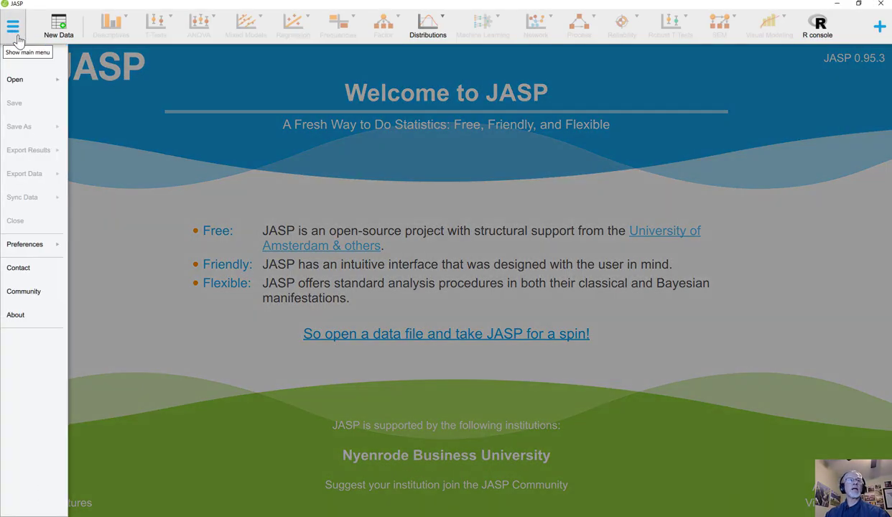
click(26, 80)
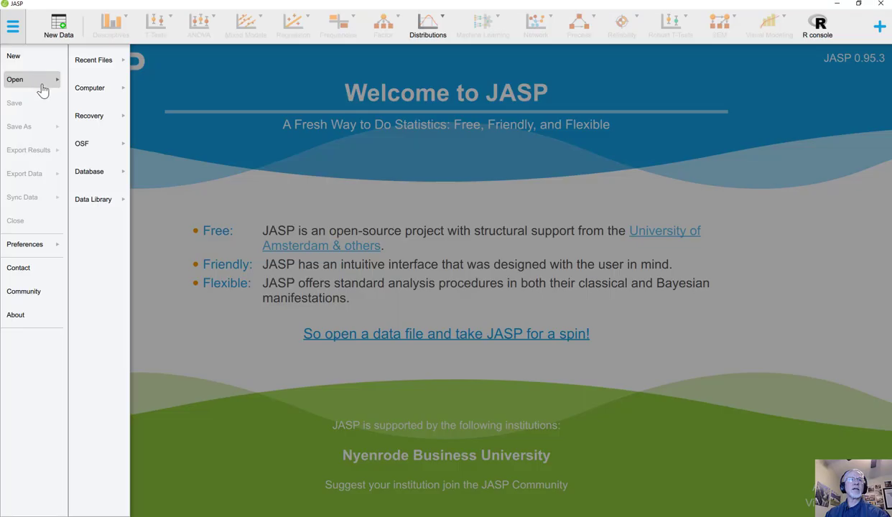
click(92, 201)
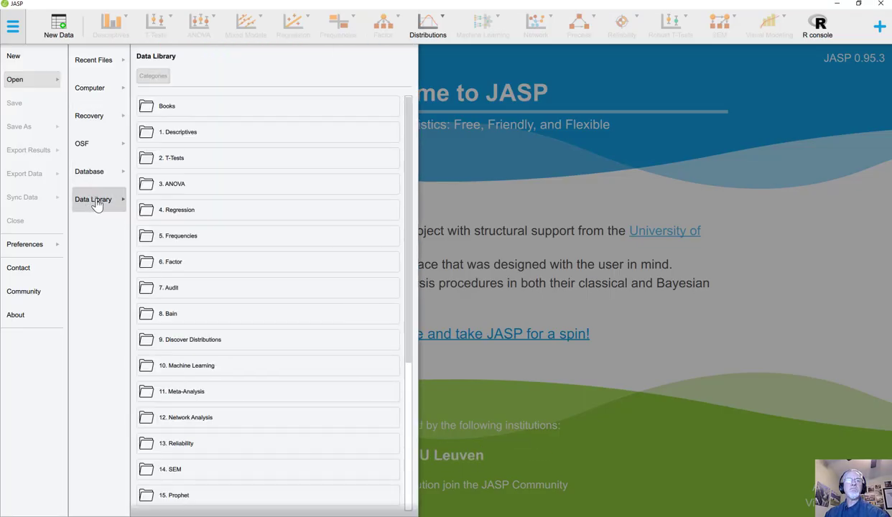
click(176, 189)
scroll(237, 237, down, 3)
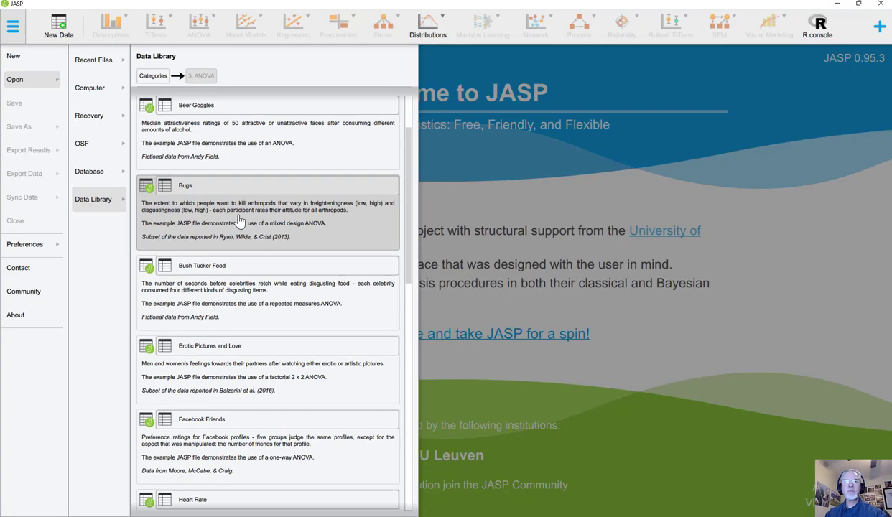
scroll(237, 249, down, 3)
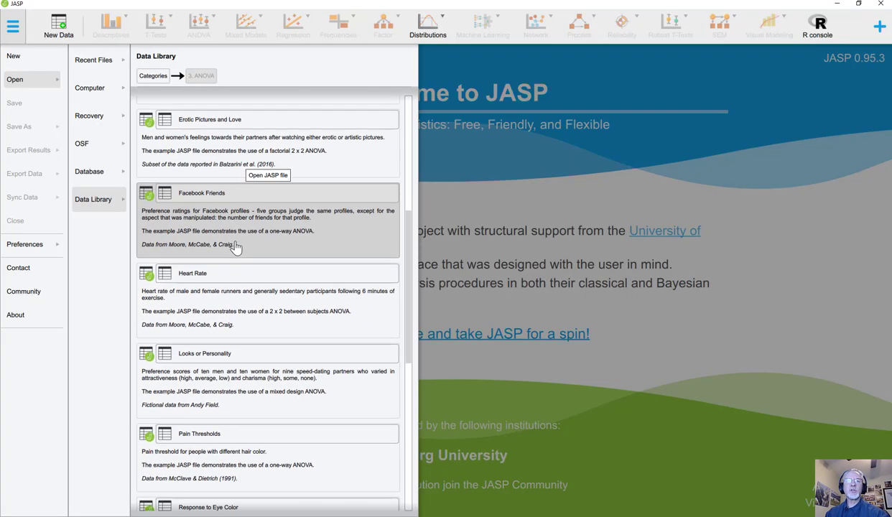
scroll(237, 246, down, 1)
scroll(237, 246, down, 1)
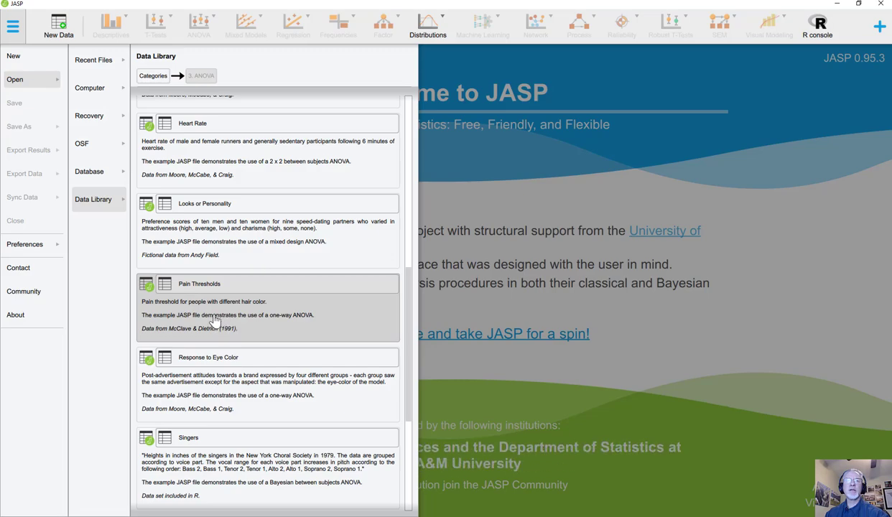
click(216, 321)
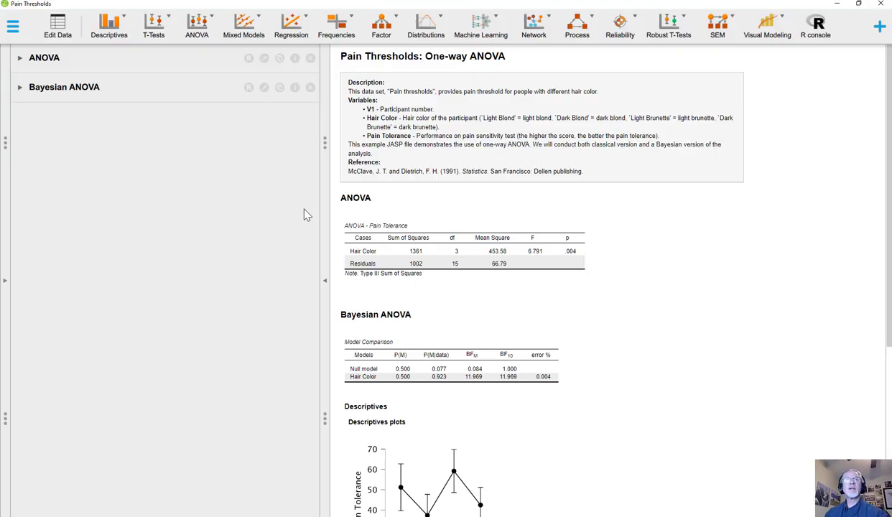
Look over the example results and remove both the Bayesian ANOVA and the classical ANOVA analyses.
scroll(412, 295, down, 3)
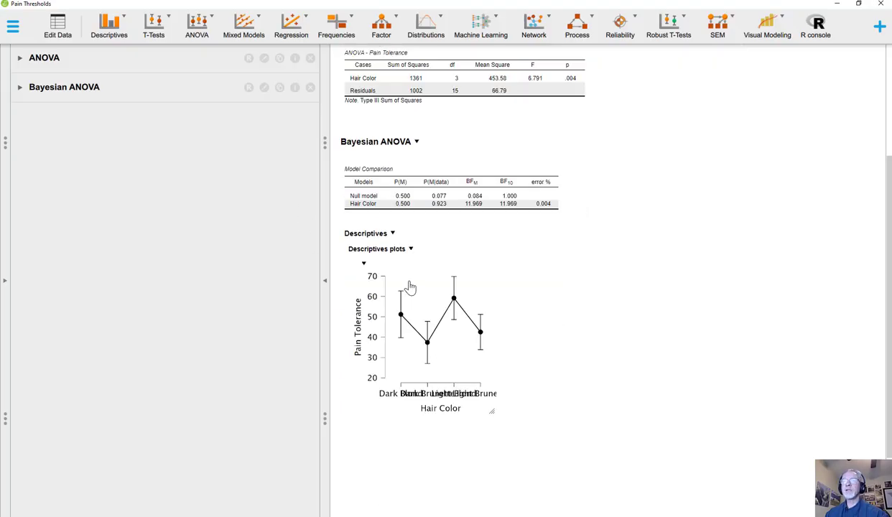
scroll(409, 287, up, 3)
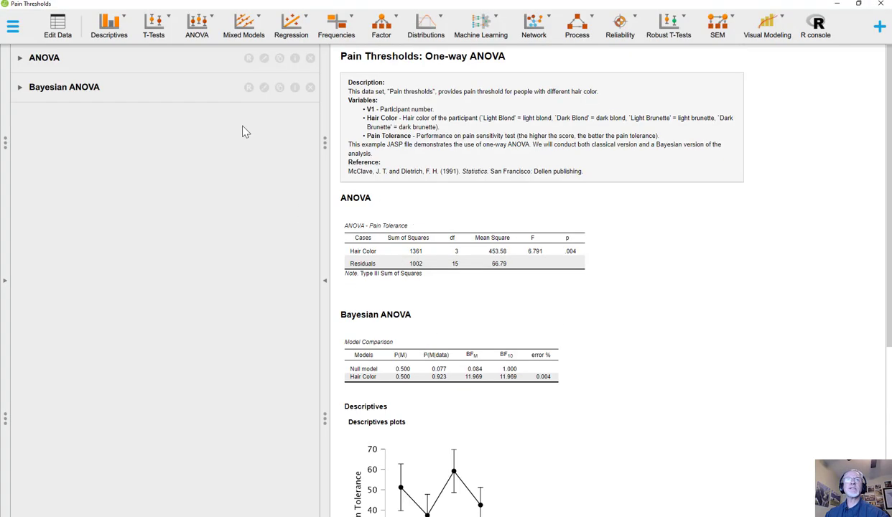
click(304, 91)
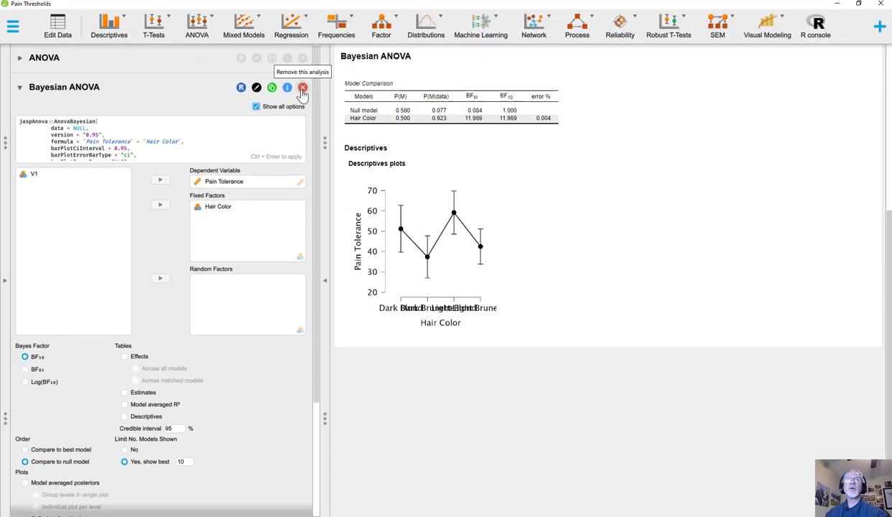
click(302, 85)
click(312, 62)
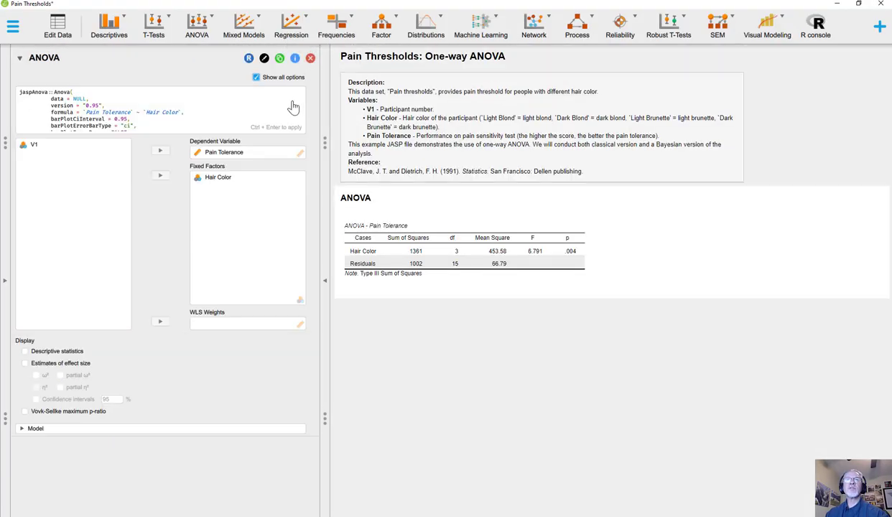
click(303, 60)
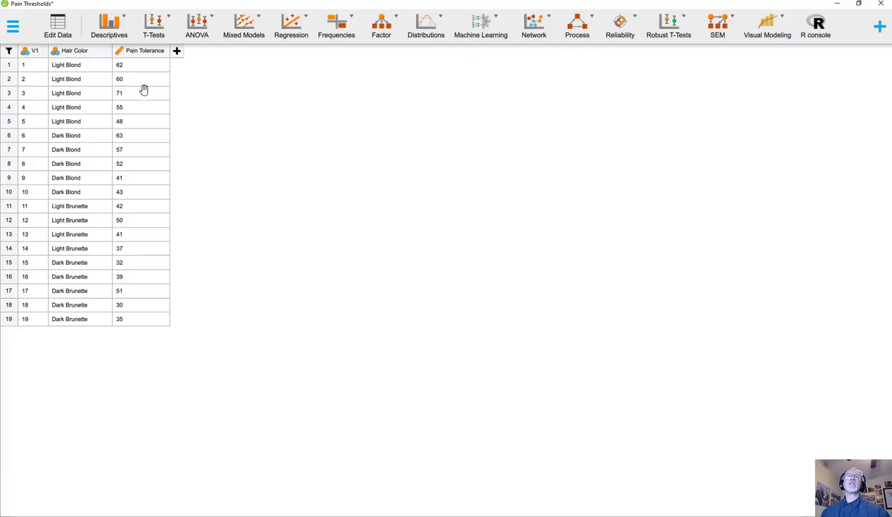
Set up a classical ANOVA with Pain Tolerance as dependent variable and Hair Color as fixed factor, and display descriptive statistics.
click(199, 30)
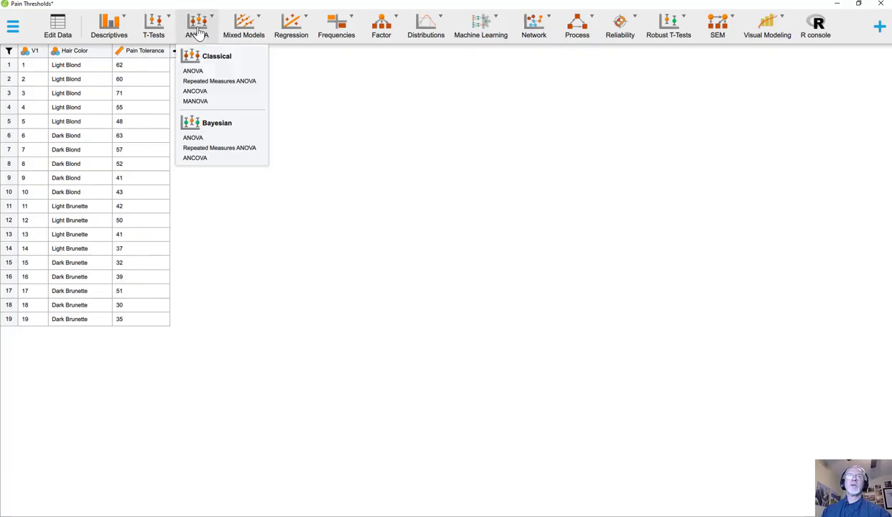
click(192, 71)
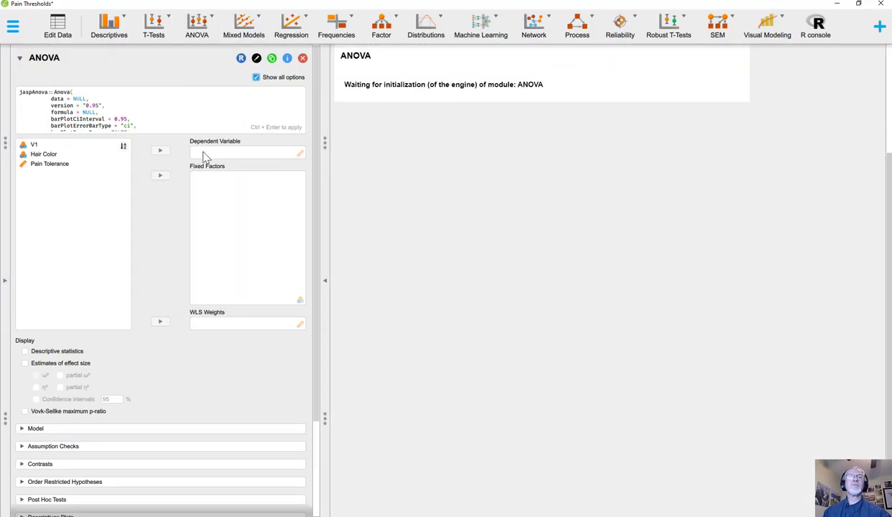
click(40, 164)
click(44, 155)
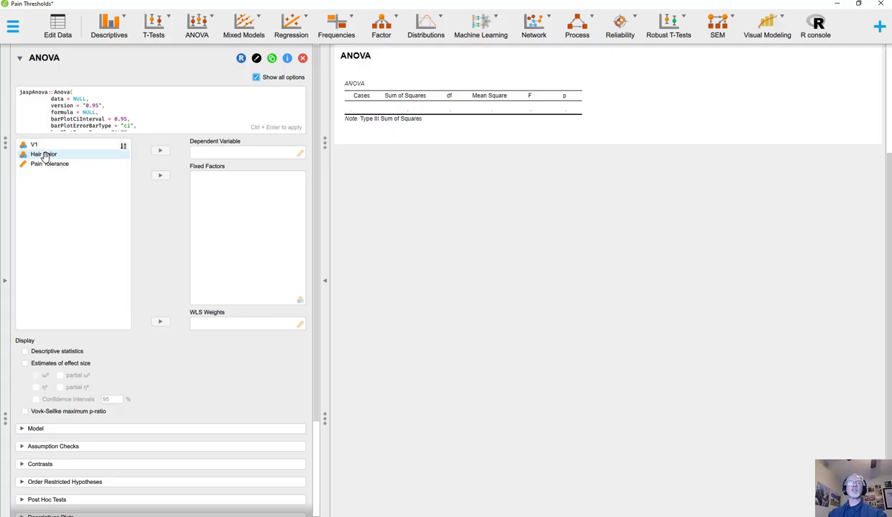
key(Down)
click(44, 155)
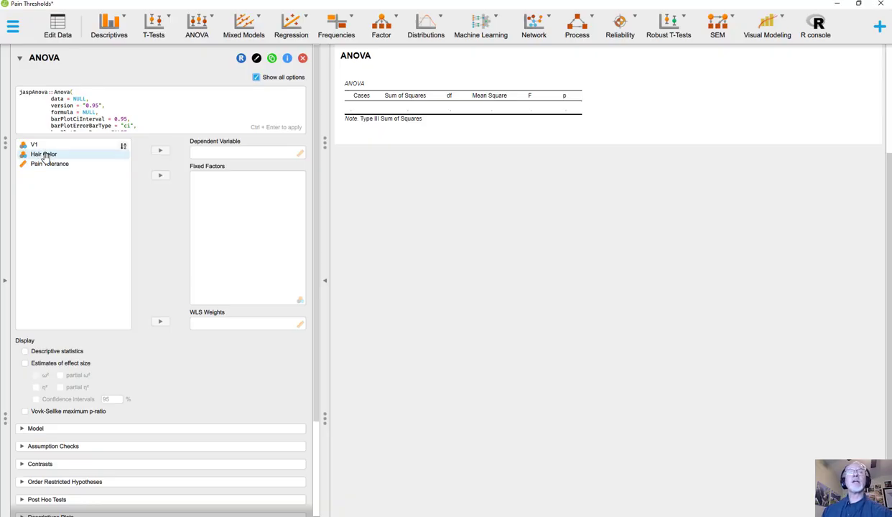
click(44, 155)
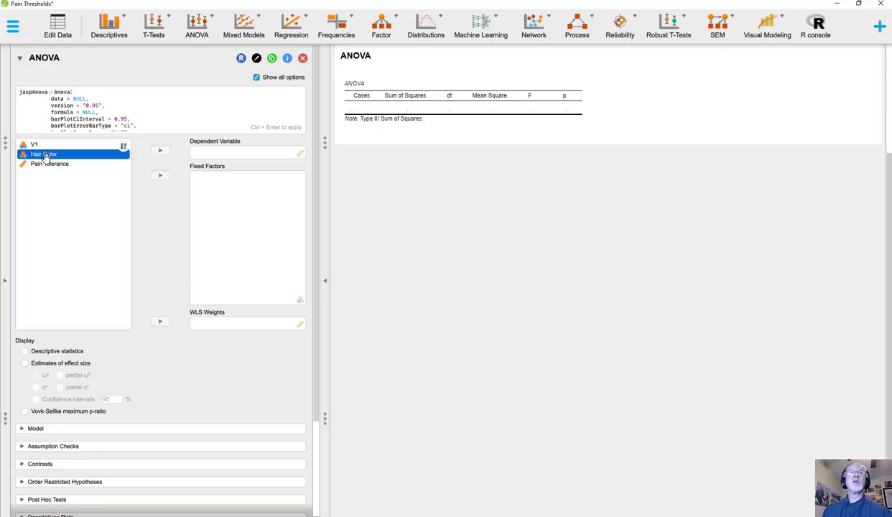
click(163, 177)
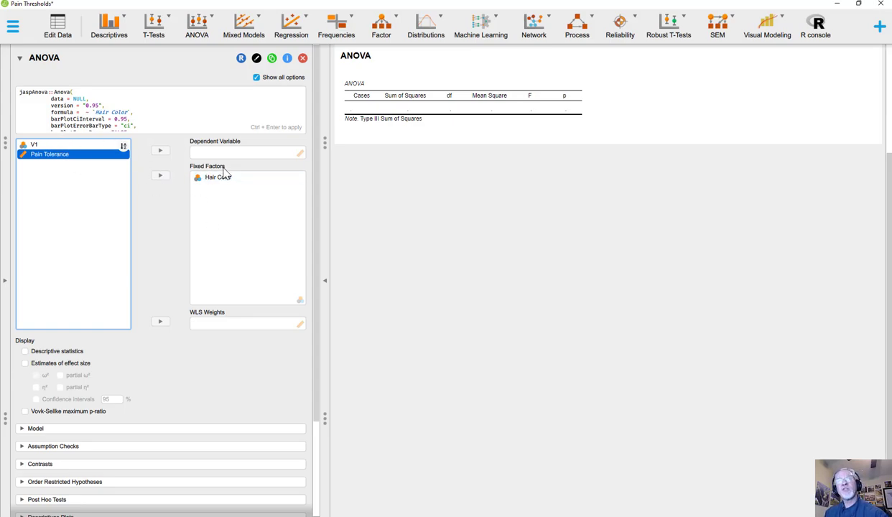
click(160, 151)
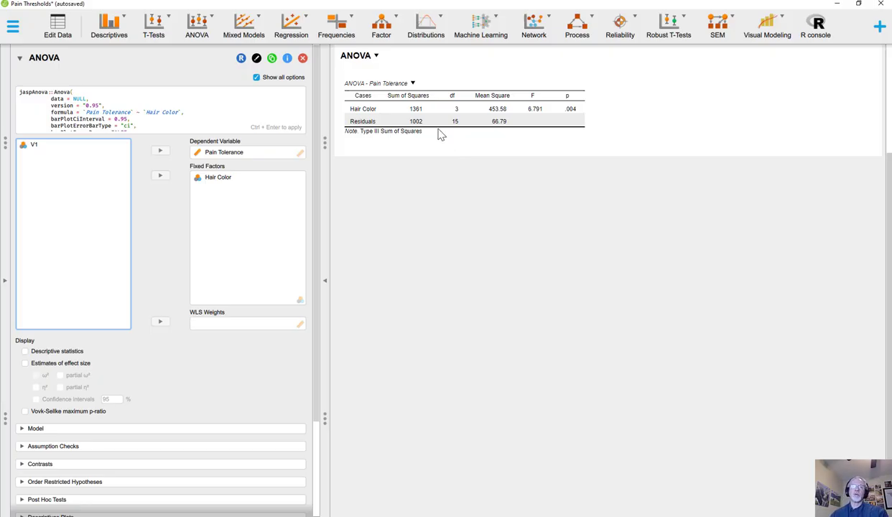
click(26, 352)
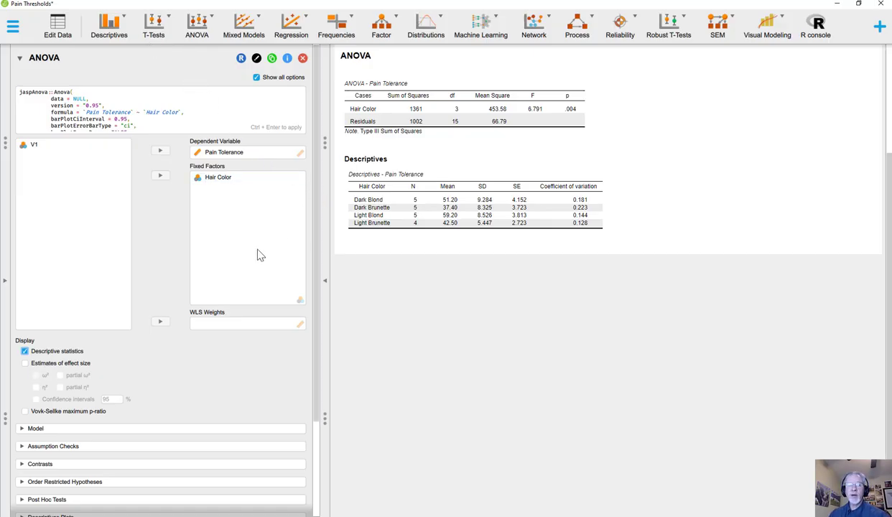
Add homogeneity tests to the ANOVA's assumption checks.
scroll(185, 380, down, 4)
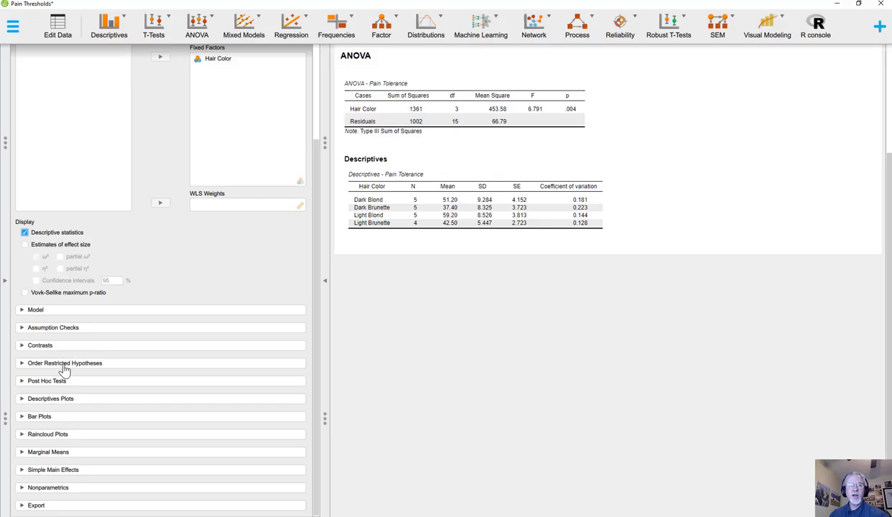
click(53, 330)
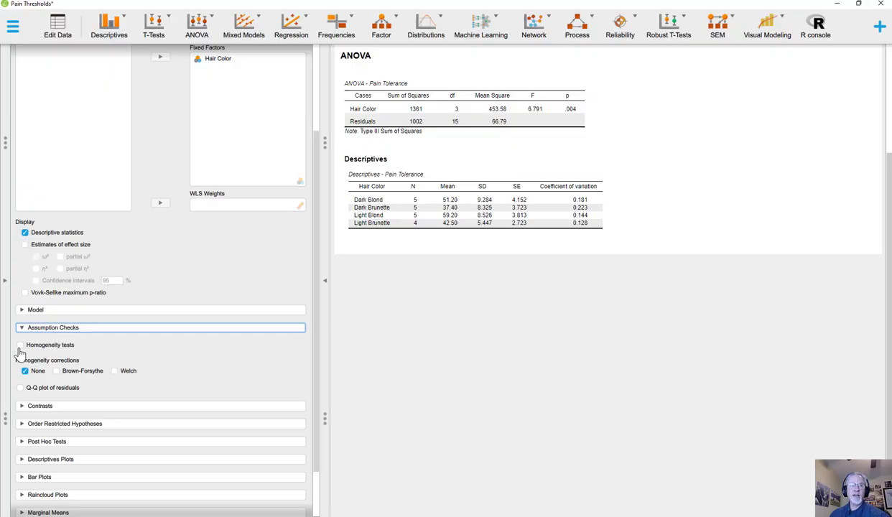
click(21, 346)
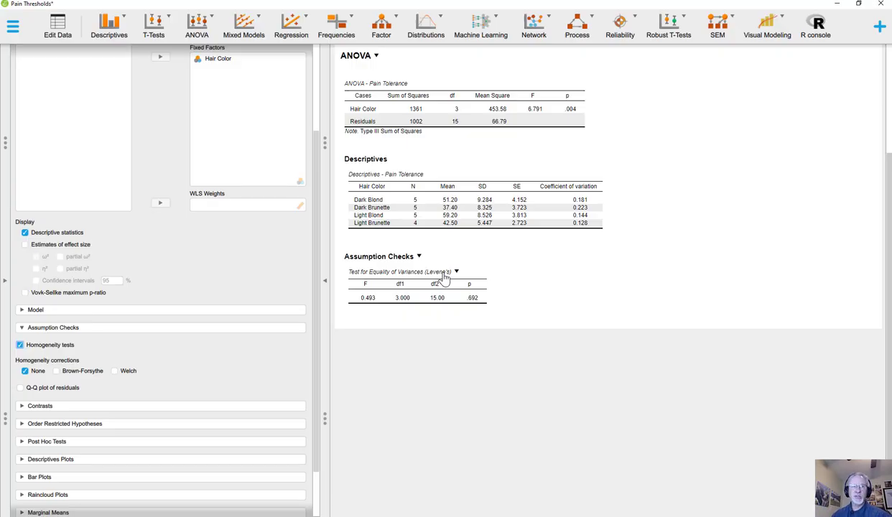
click(103, 313)
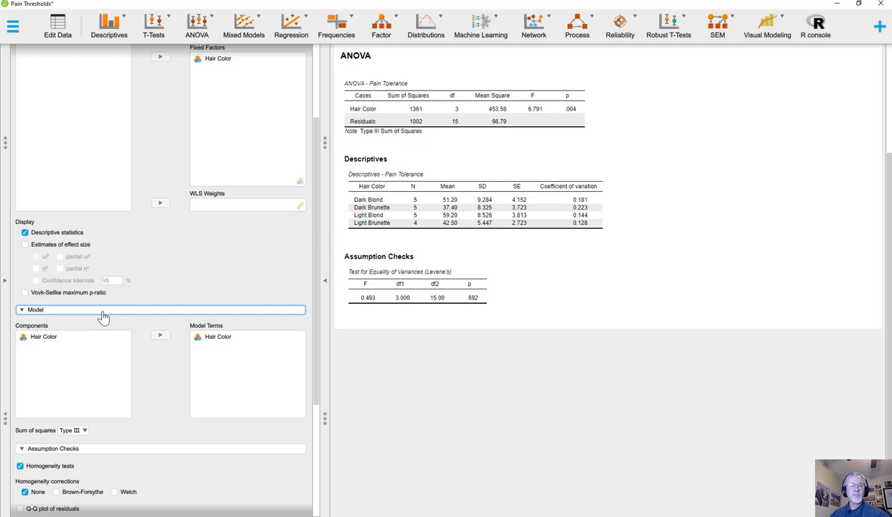
click(103, 313)
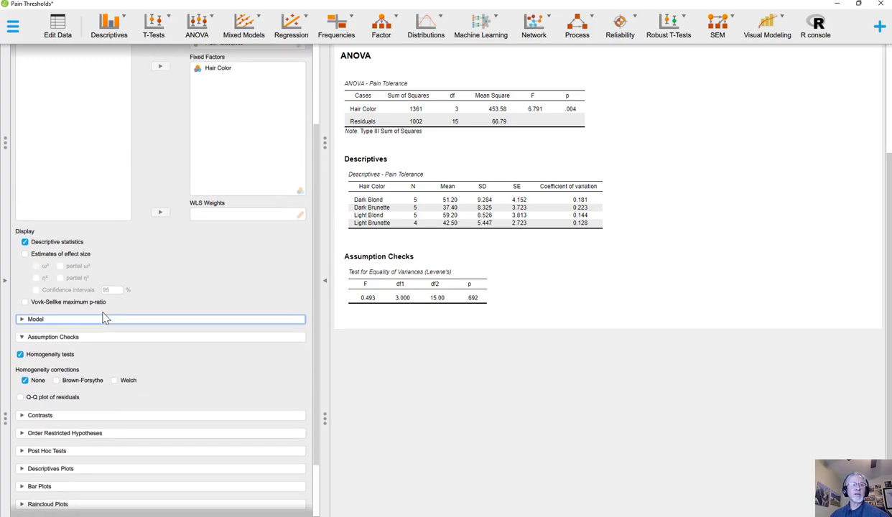
scroll(105, 318, up, 2)
scroll(102, 319, down, 2)
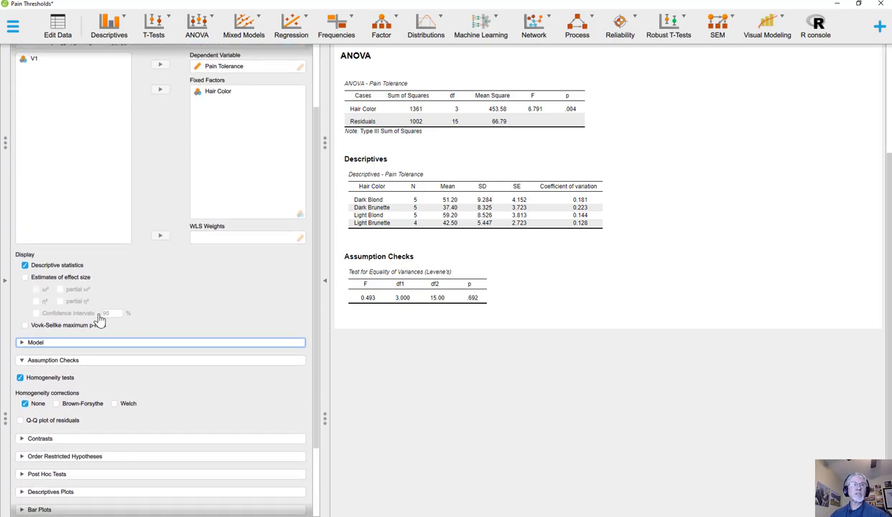
Try the Welch homogeneity correction on the ANOVA, and turn off both the correction and the homogeneity tests.
scroll(98, 323, down, 2)
scroll(91, 361, down, 1)
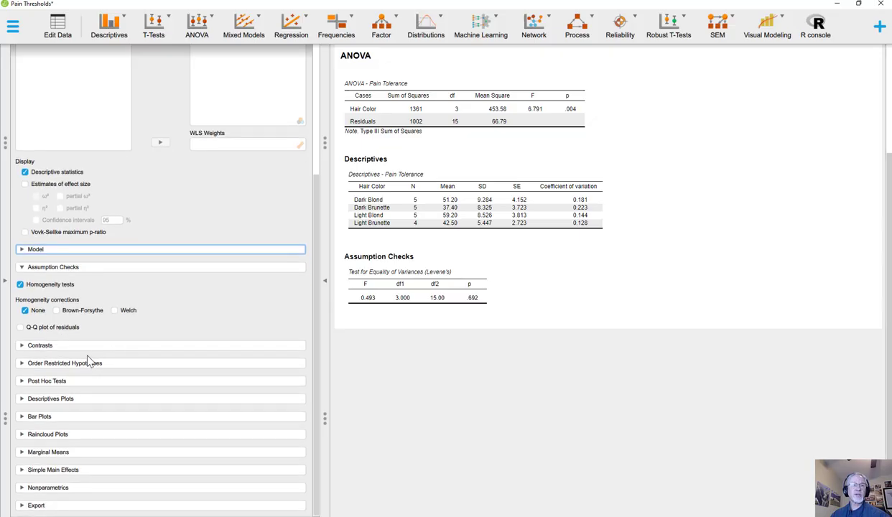
click(114, 311)
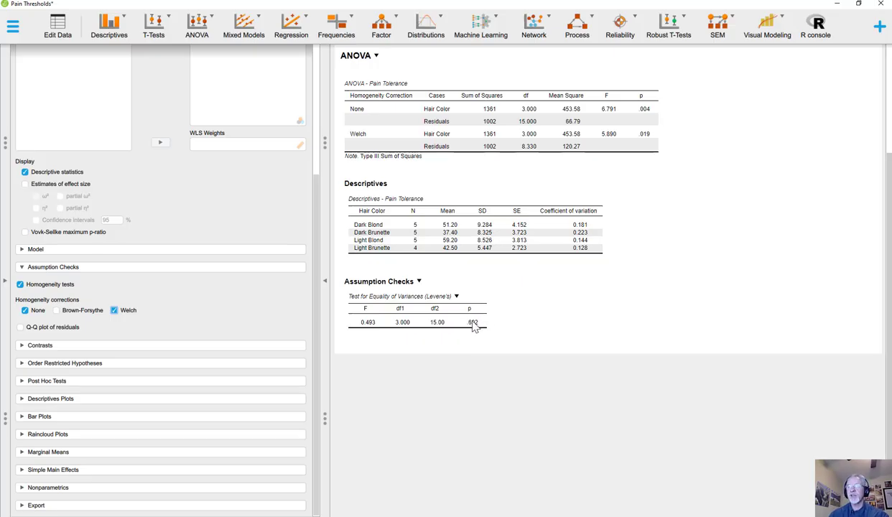
click(113, 314)
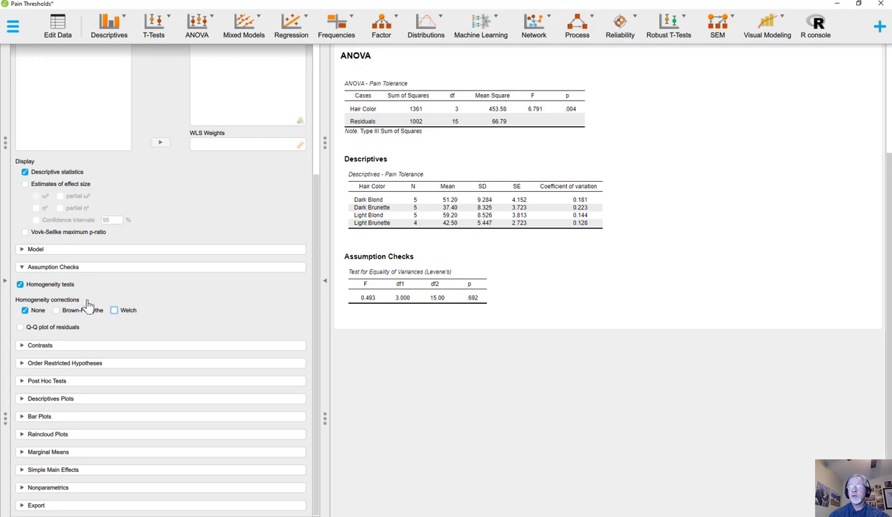
click(20, 284)
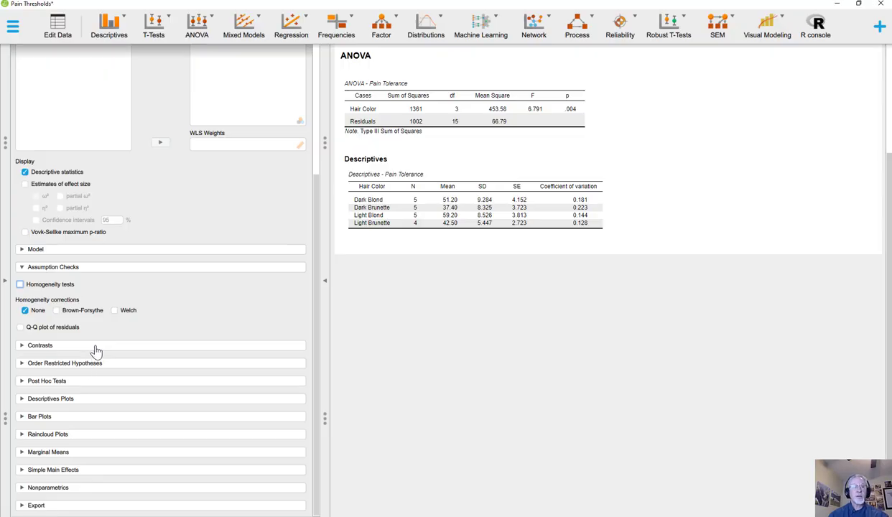
Add standard post hoc tests for Hair Color with the Tukey correction and flag significant comparisons.
click(99, 385)
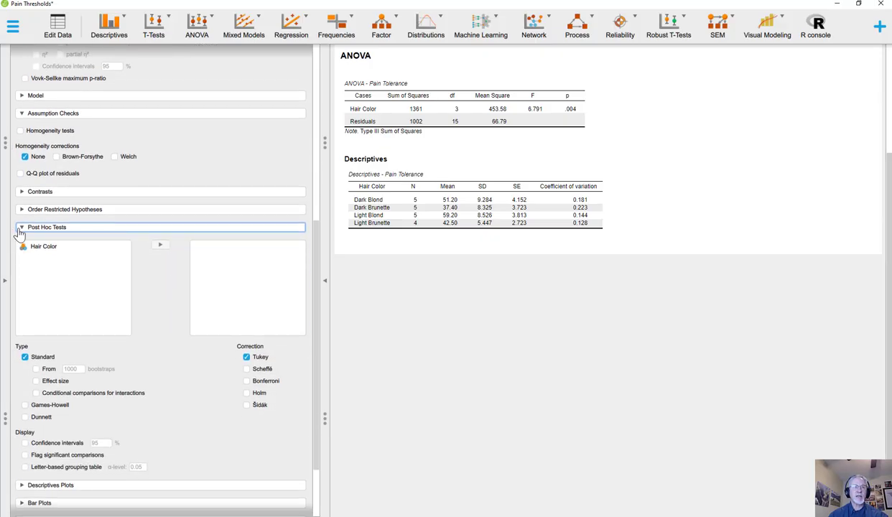
click(43, 246)
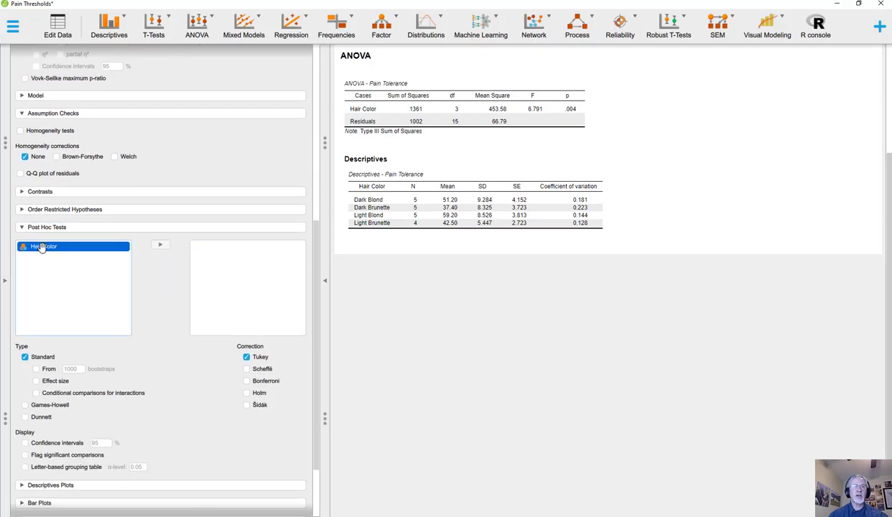
click(160, 248)
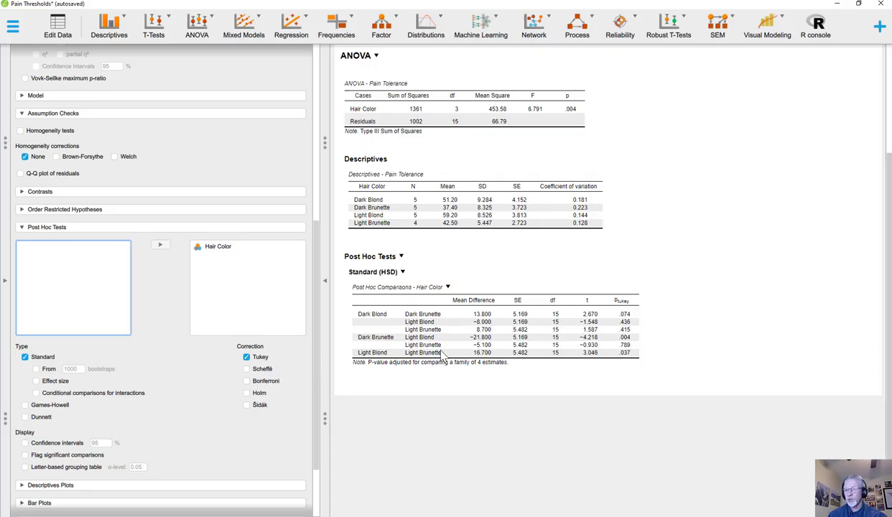
scroll(148, 394, down, 1)
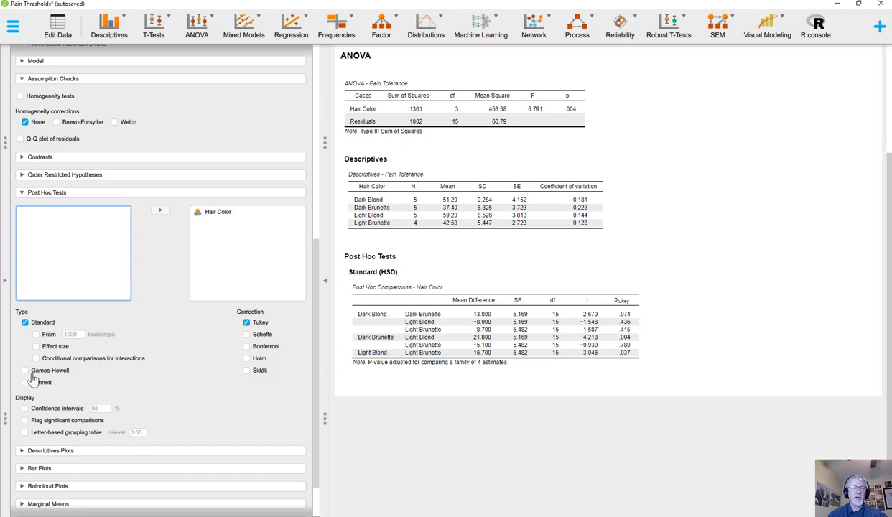
click(25, 421)
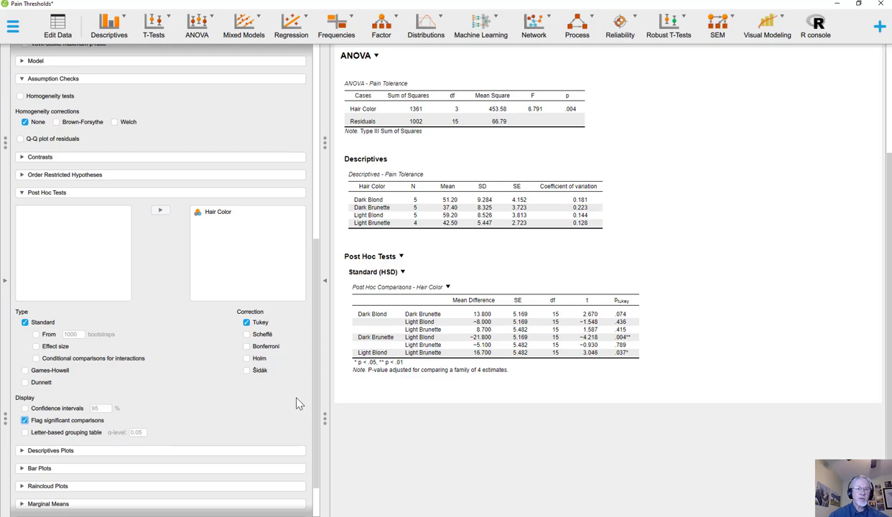
Add a letter-based grouping table to the Hair Color post hoc tests.
click(25, 433)
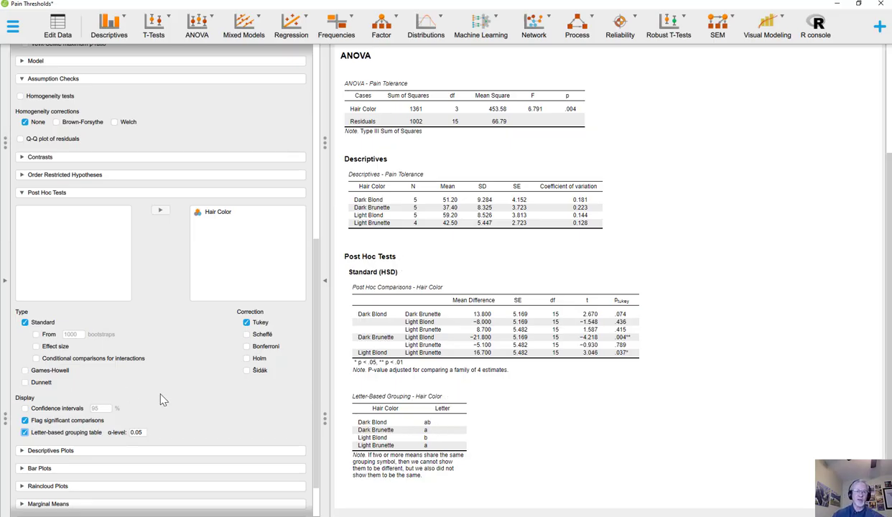
Add a descriptives plot with Hair Color on the horizontal axis and 95% confidence interval error bars, and enlarge it until its category labels separate.
scroll(162, 400, down, 2)
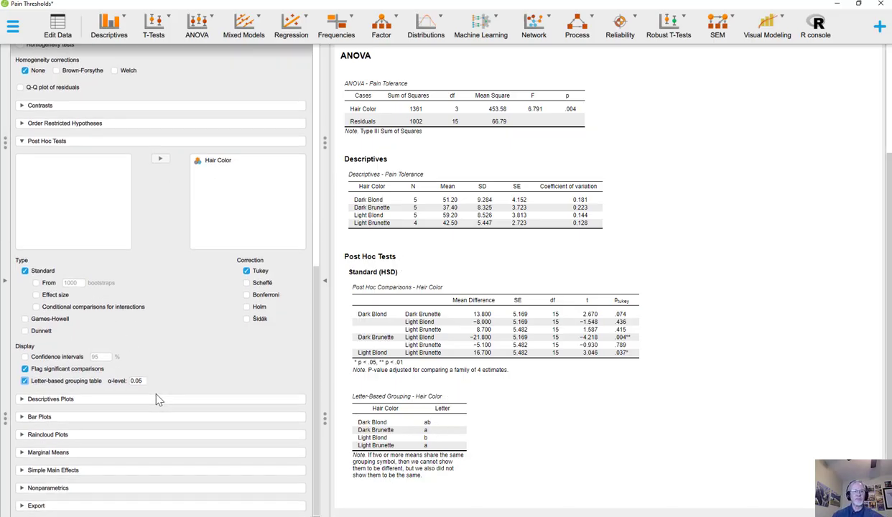
click(81, 400)
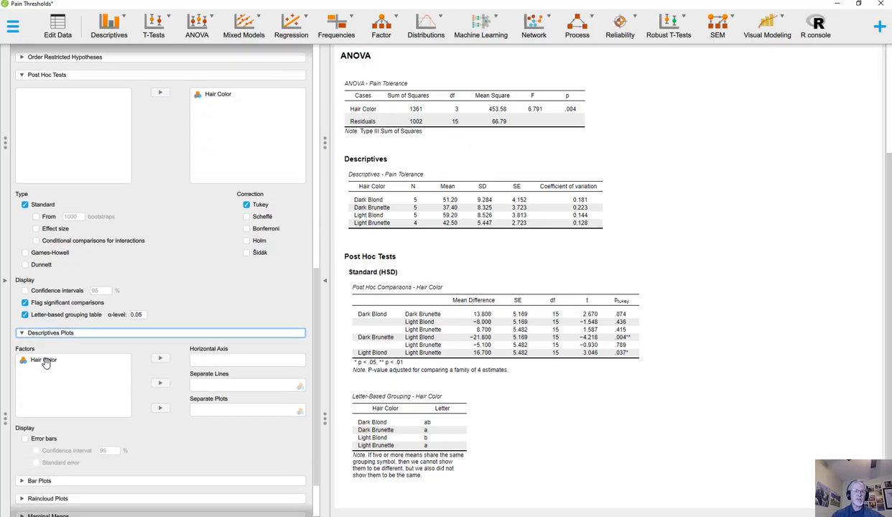
click(104, 360)
click(160, 358)
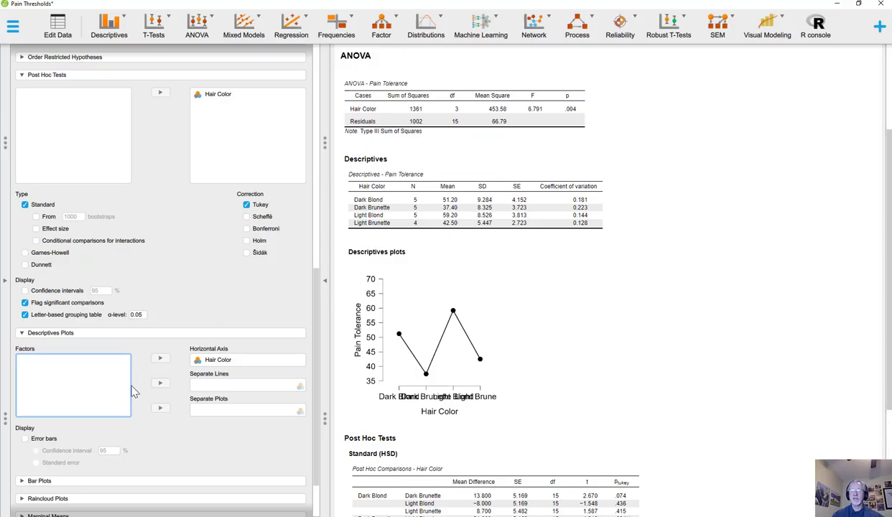
scroll(343, 299, down, 2)
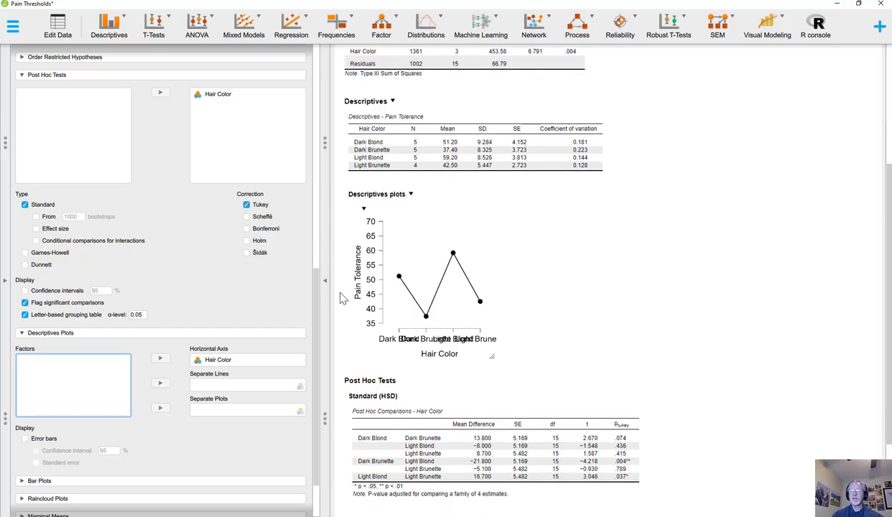
click(25, 438)
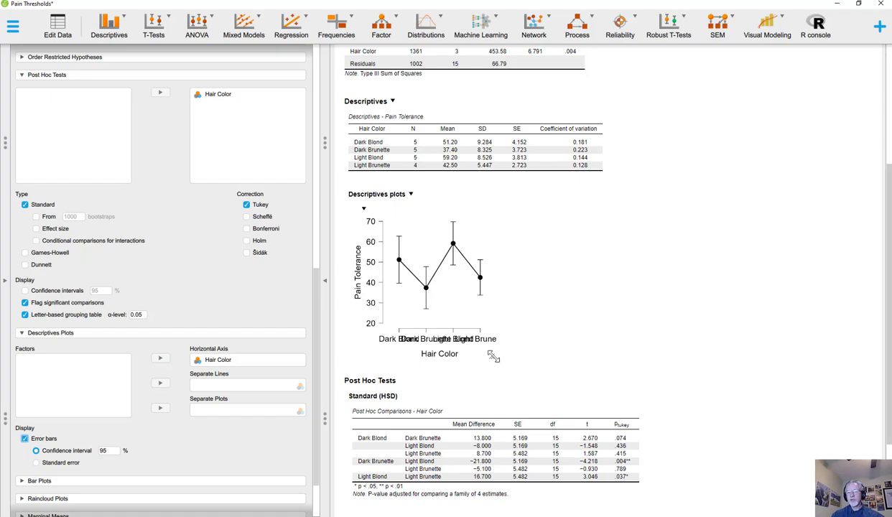
drag(490, 357, 694, 470)
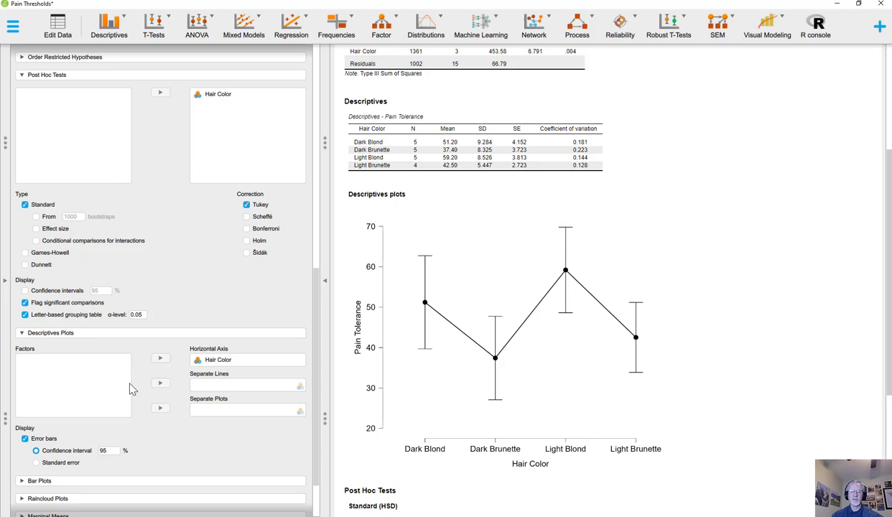
Add a bar plot with Hair Color on the horizontal axis and error bars showing the standard error.
scroll(129, 389, down, 3)
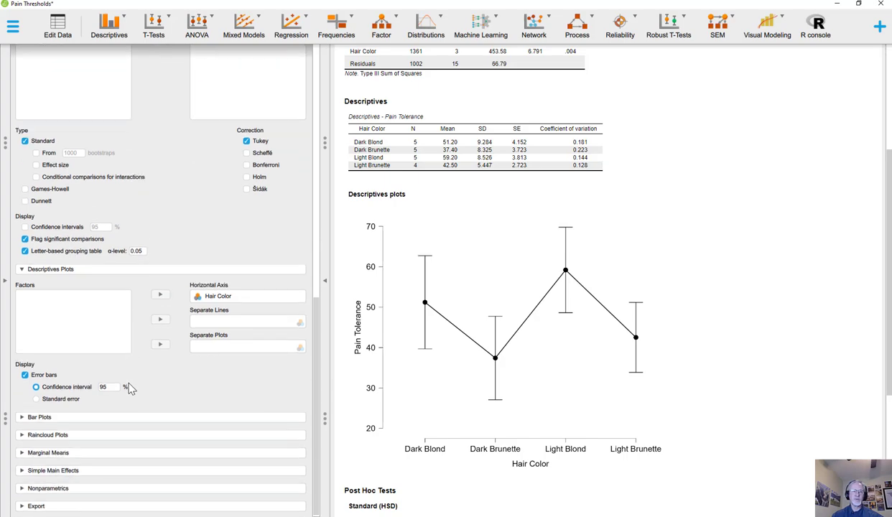
click(105, 418)
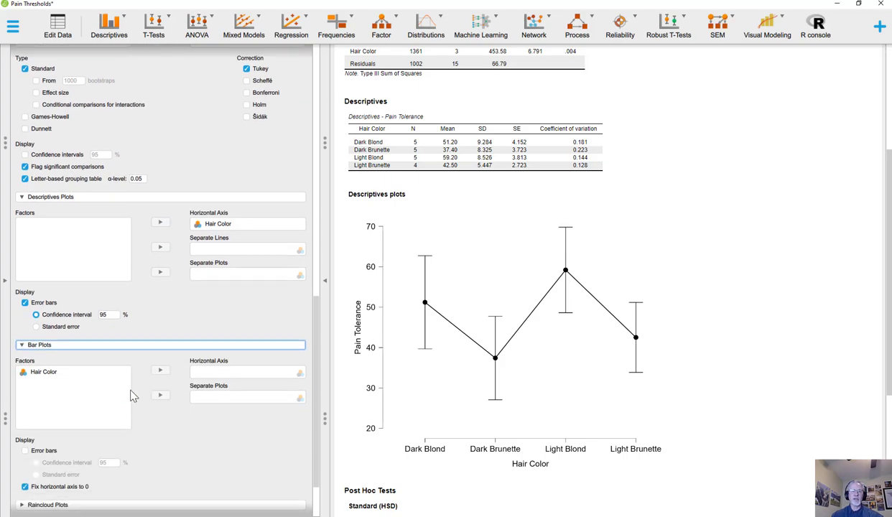
click(69, 371)
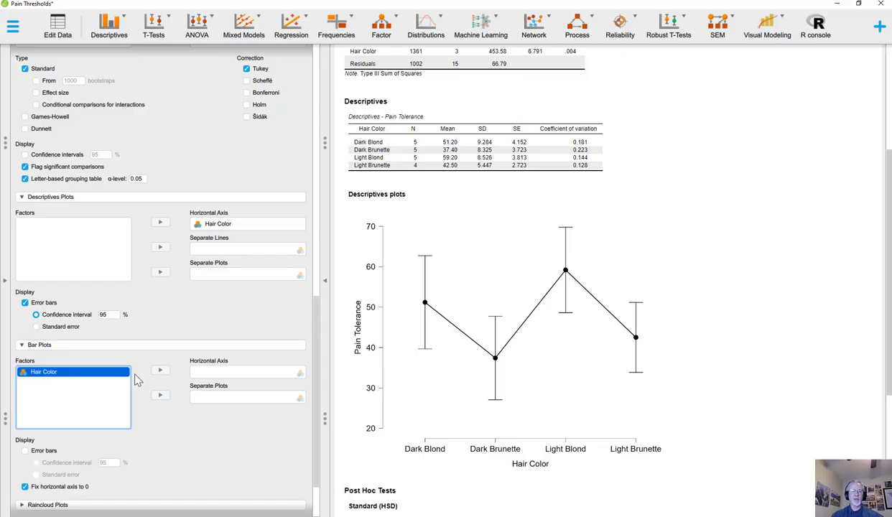
click(159, 370)
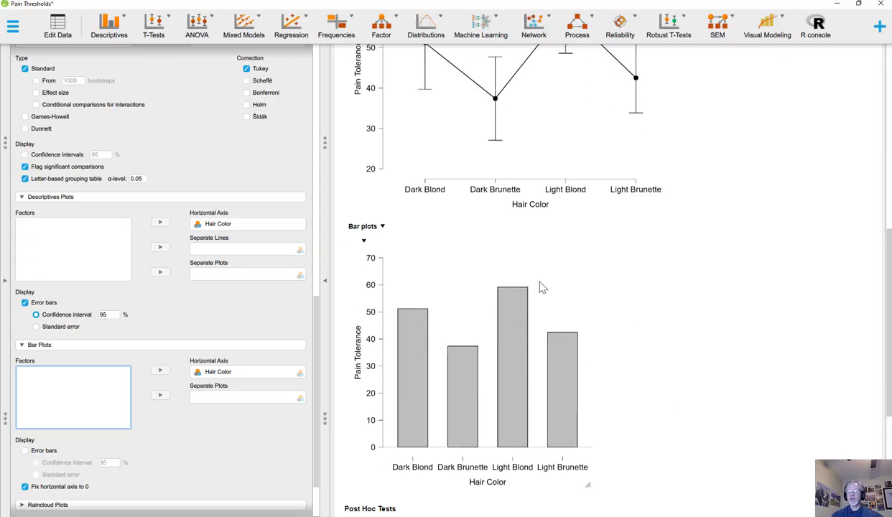
click(26, 450)
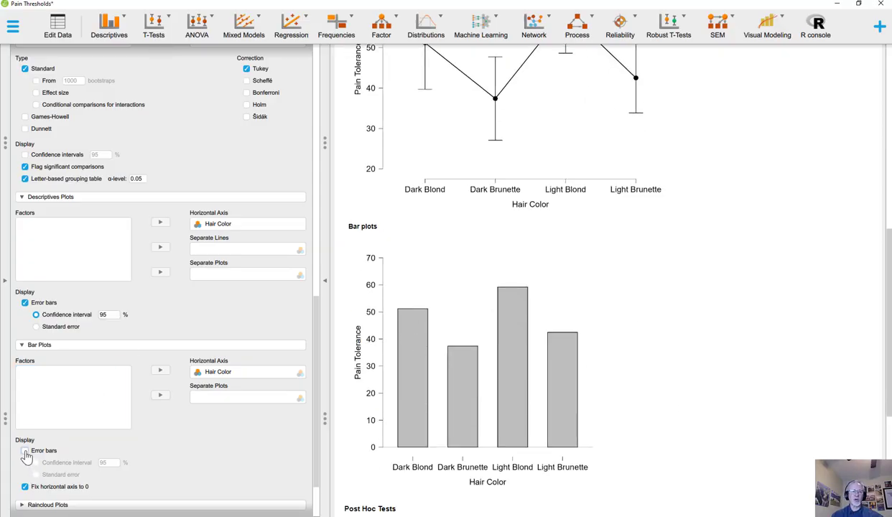
click(36, 476)
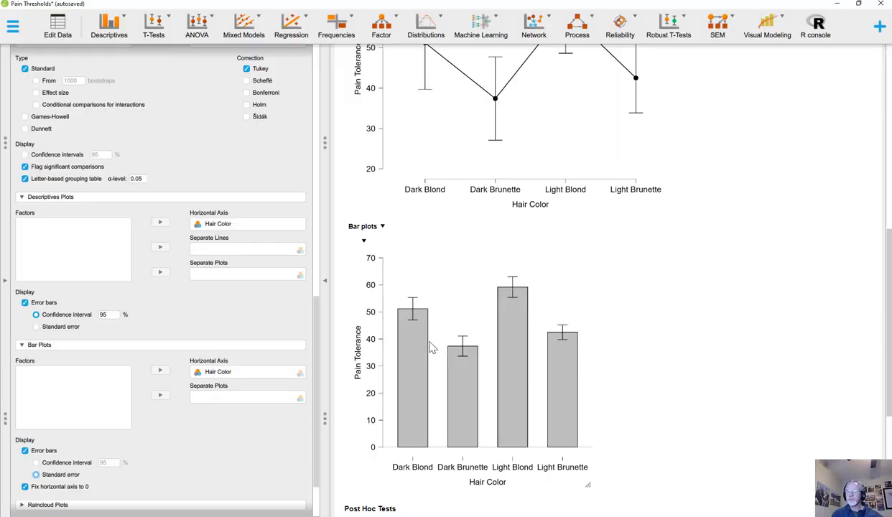
scroll(431, 348, down, 4)
scroll(431, 350, up, 3)
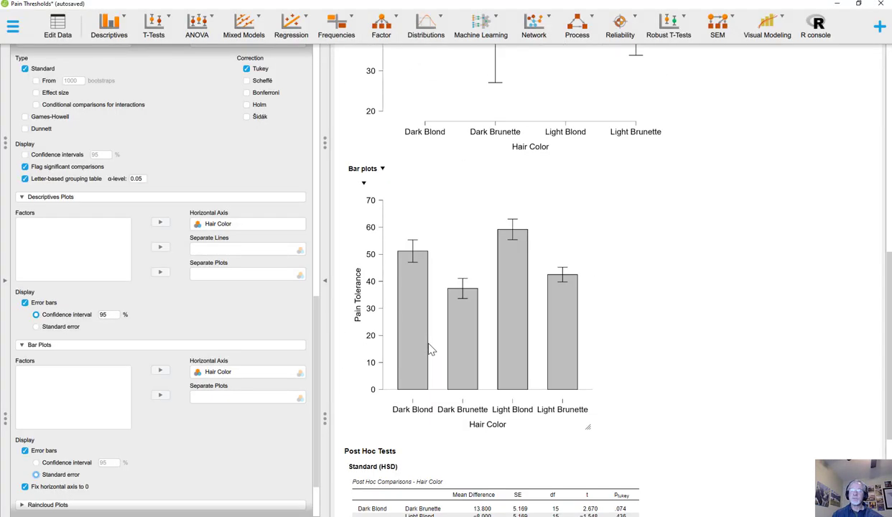
Add a raincloud plot with Hair Color on the horizontal axis and enlarge it until its category labels separate.
scroll(120, 427, down, 3)
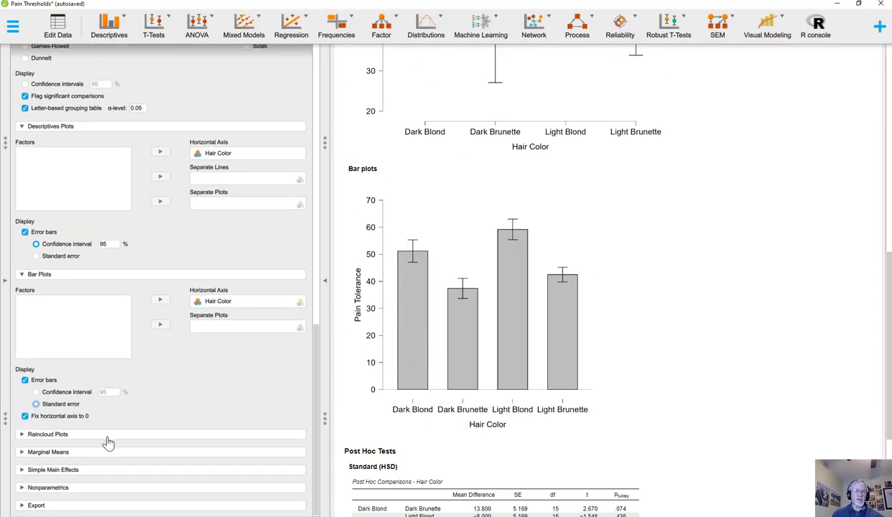
click(106, 435)
scroll(115, 409, down, 3)
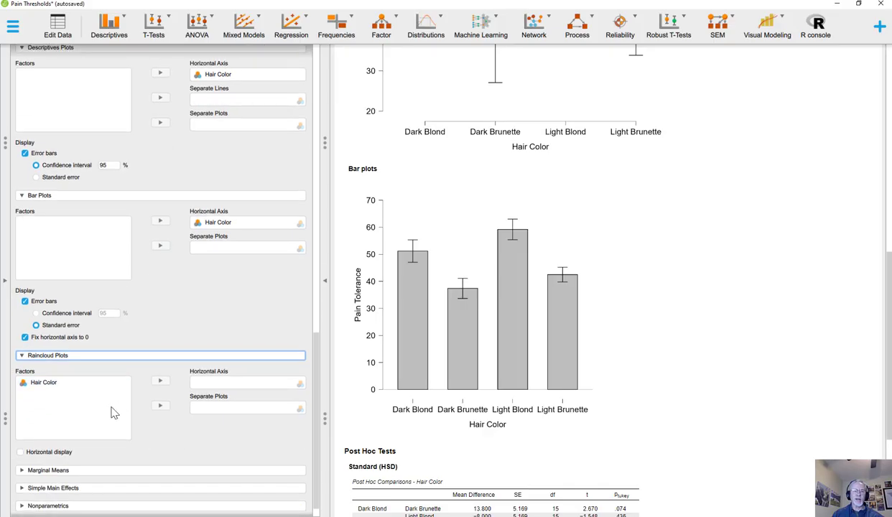
click(72, 383)
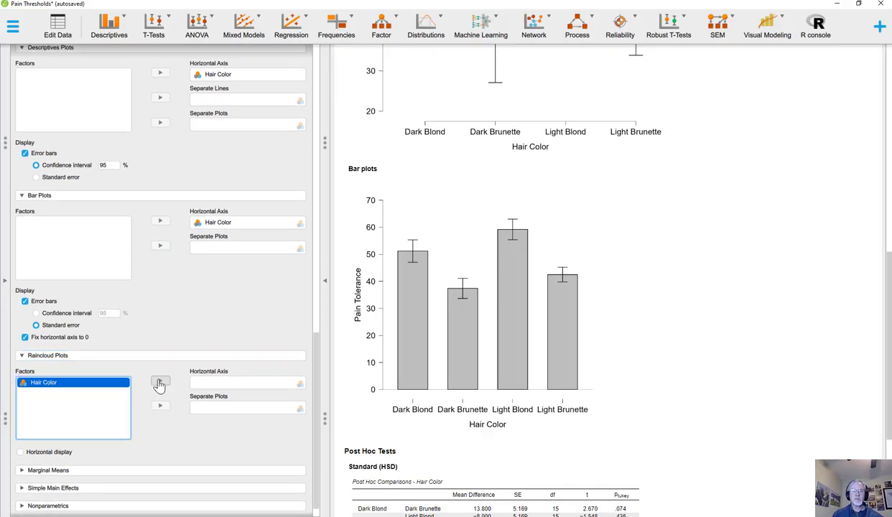
click(159, 385)
scroll(682, 228, down, 5)
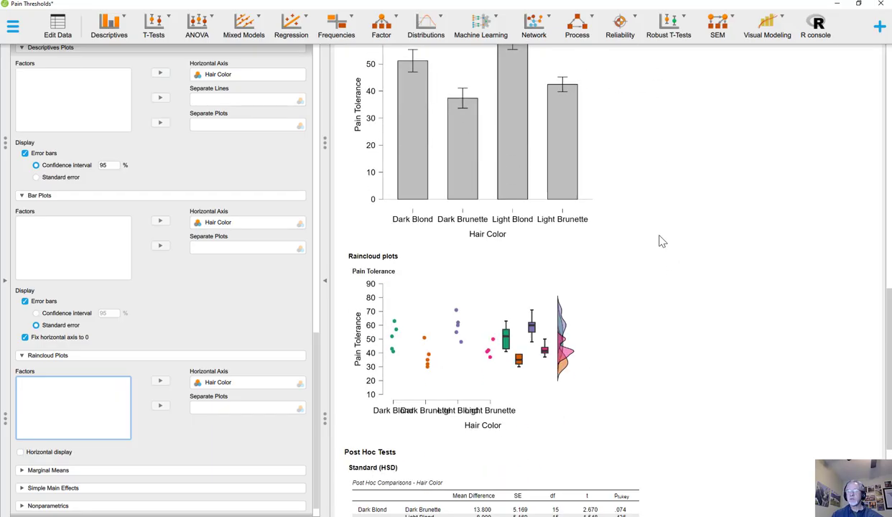
scroll(656, 242, down, 3)
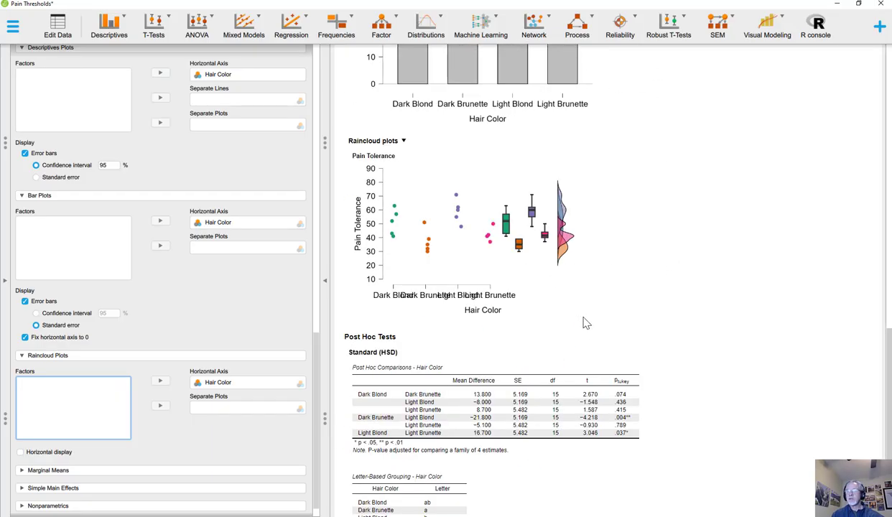
drag(576, 312, 716, 425)
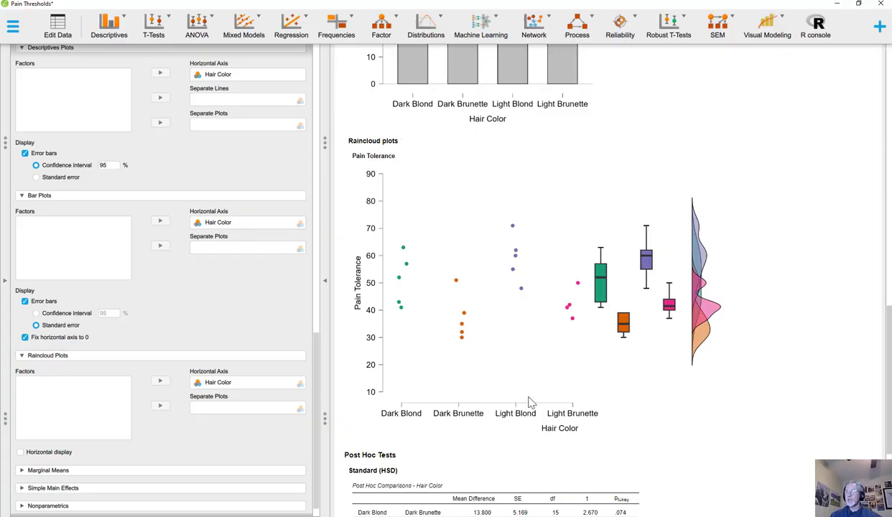
Review the post hoc comparisons, grouping table, plots and ANOVA tables in the results alongside the chosen analysis options.
scroll(546, 334, down, 3)
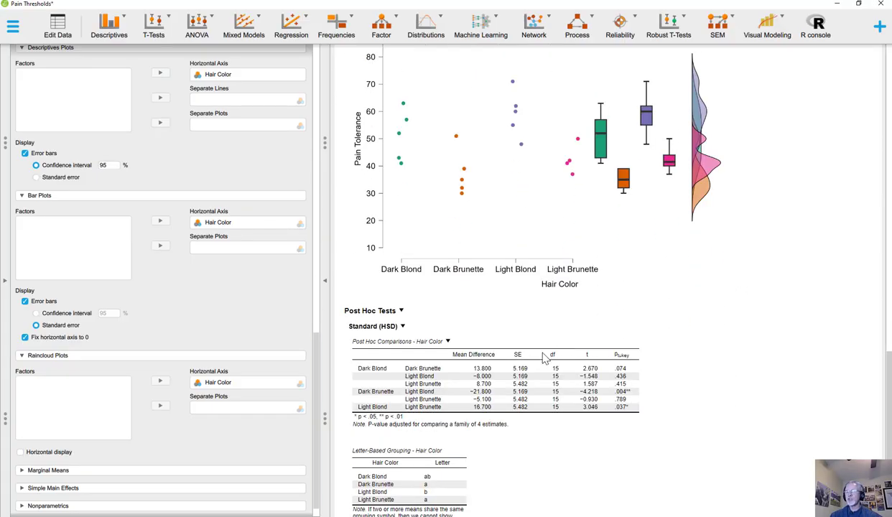
scroll(545, 358, down, 1)
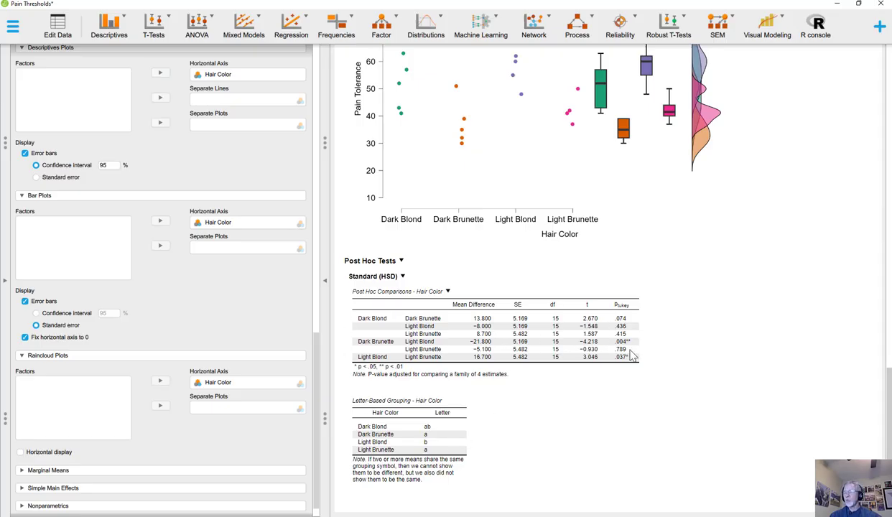
scroll(620, 342, up, 1)
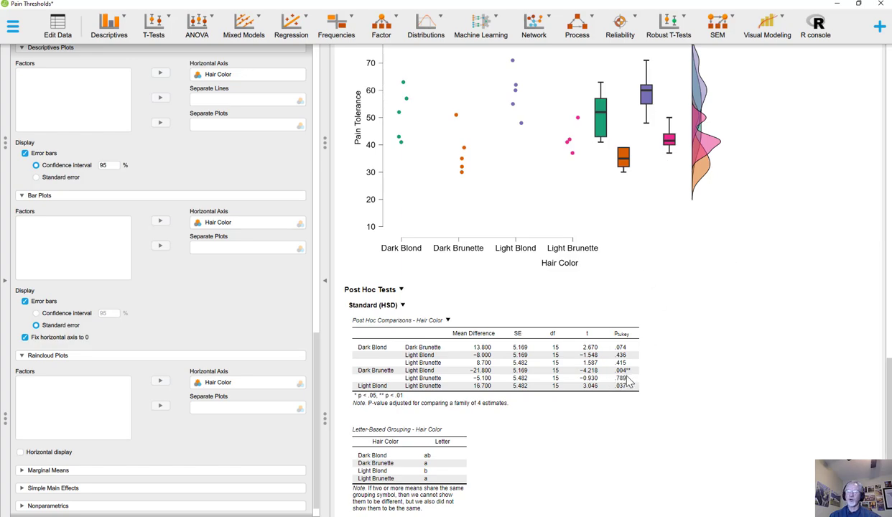
scroll(625, 404, up, 10)
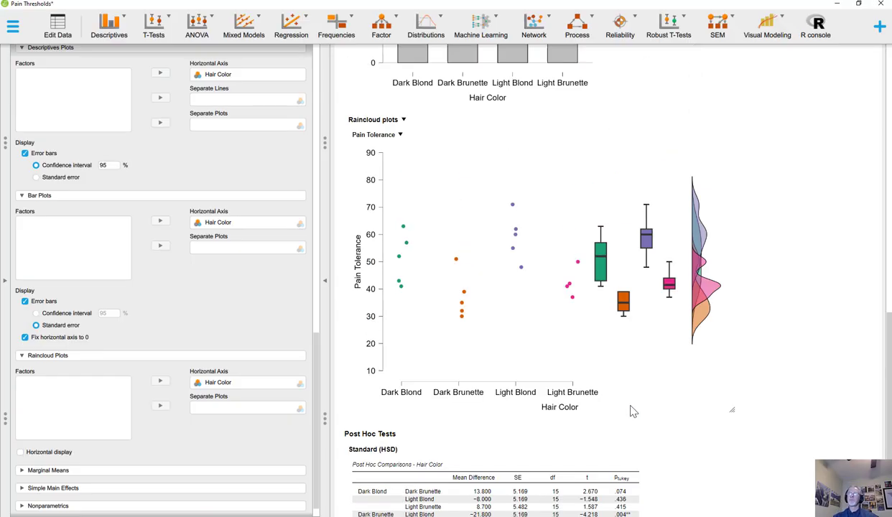
scroll(633, 406, up, 8)
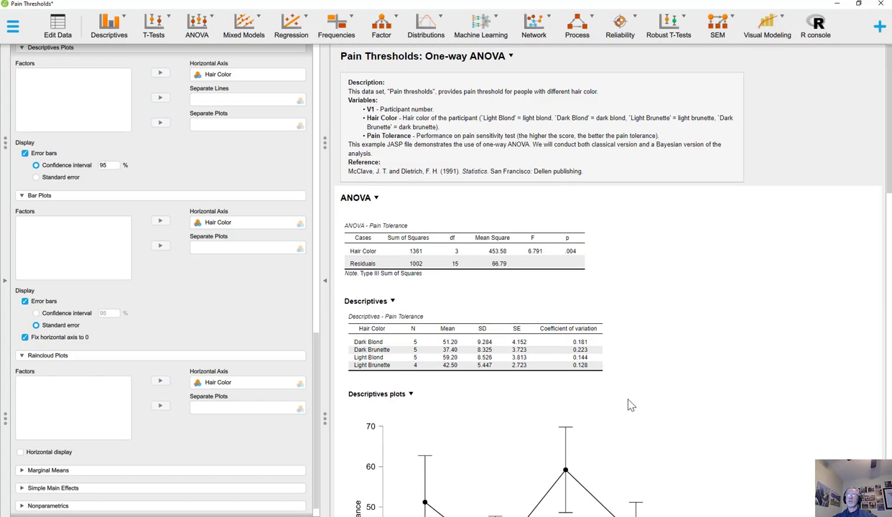
scroll(628, 417, down, 10)
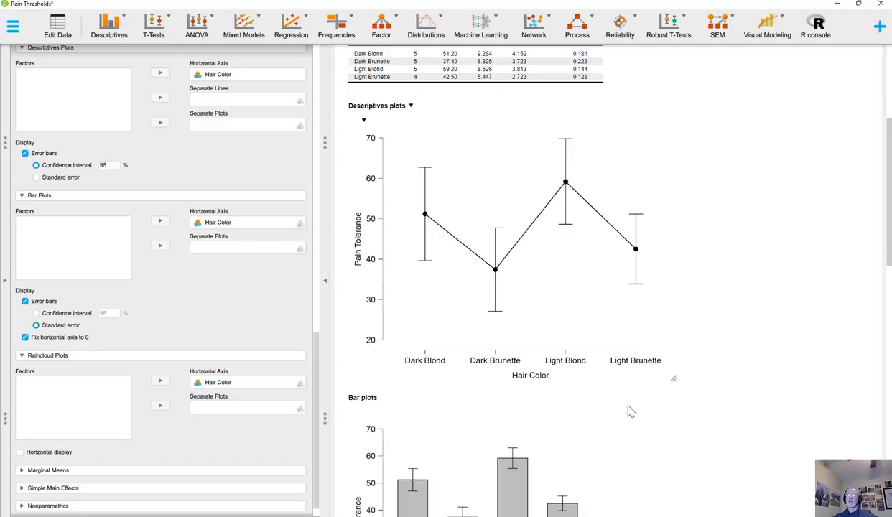
scroll(629, 410, up, 5)
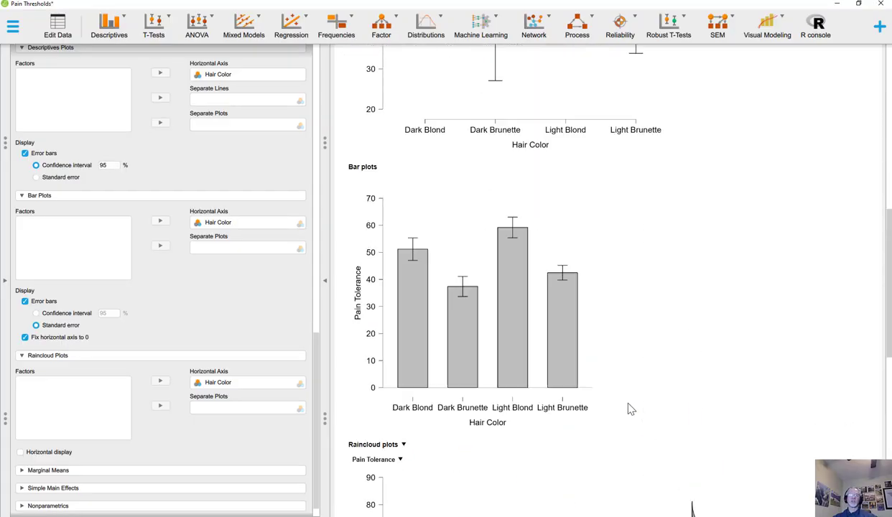
scroll(135, 83, up, 5)
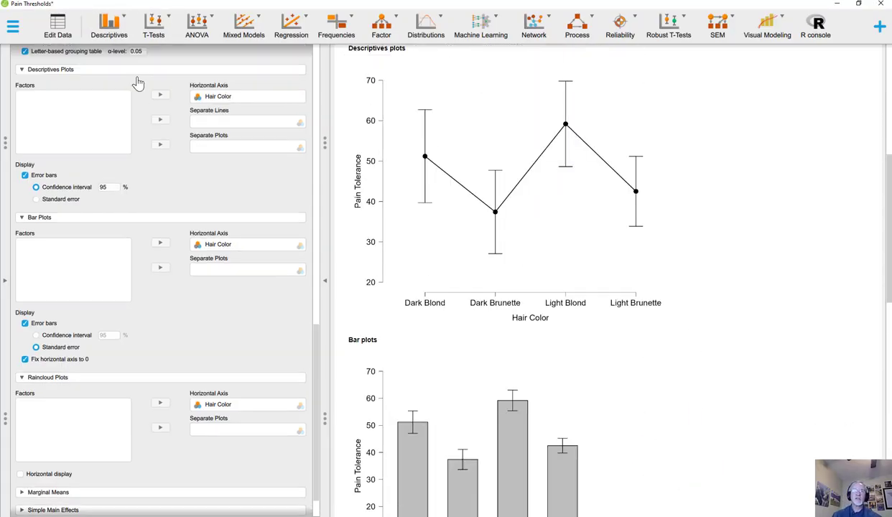
scroll(90, 123, up, 4)
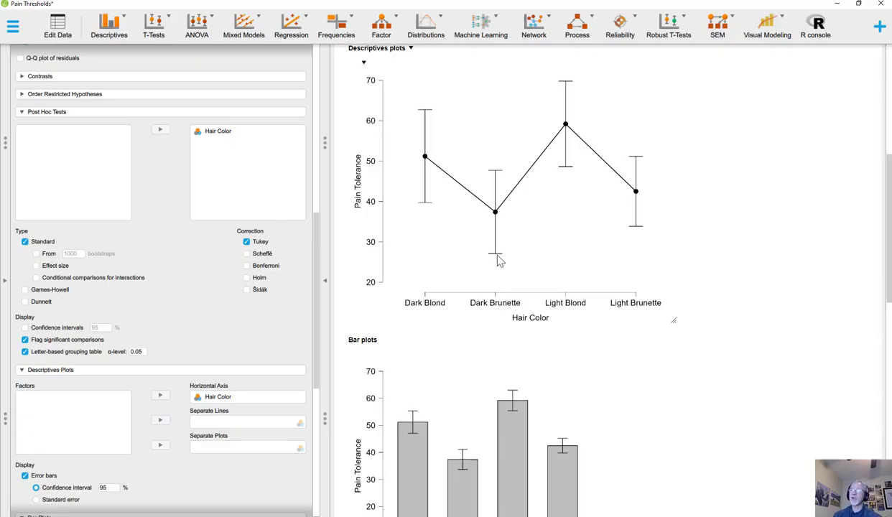
scroll(522, 273, up, 5)
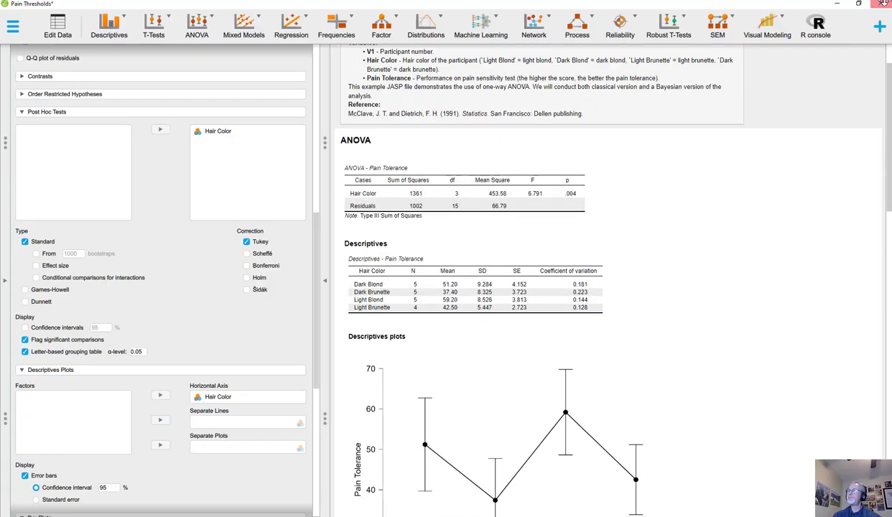